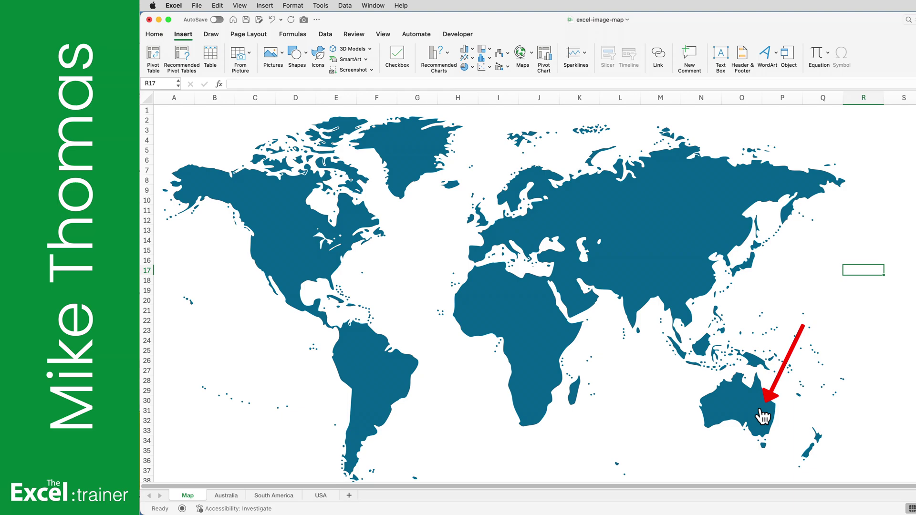
- Click Australia on the finished map to jump to the Australia sheet's city totals table
{"action": "left_click", "coordinate": [761, 412]}
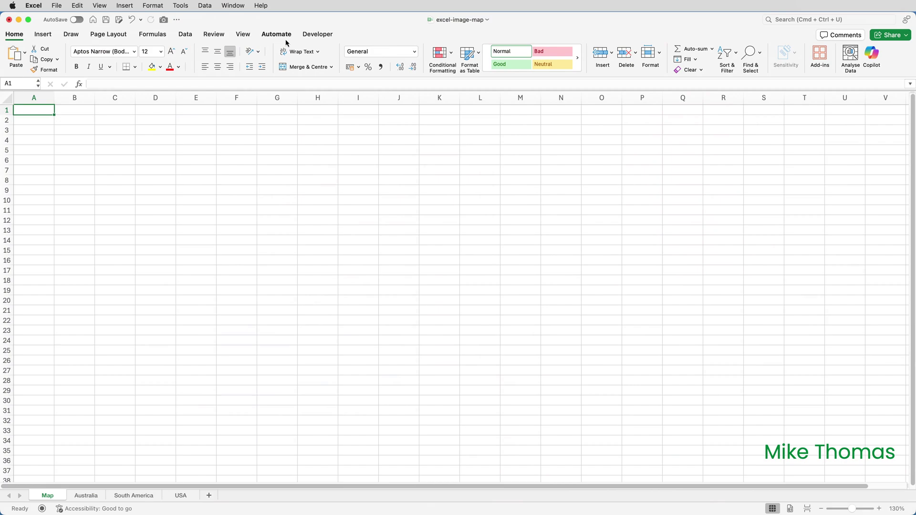
- Place excel-image-map.svg from the Excel-Image-Map folder over the cells as a picture
{"action": "left_click", "coordinate": [50, 37]}
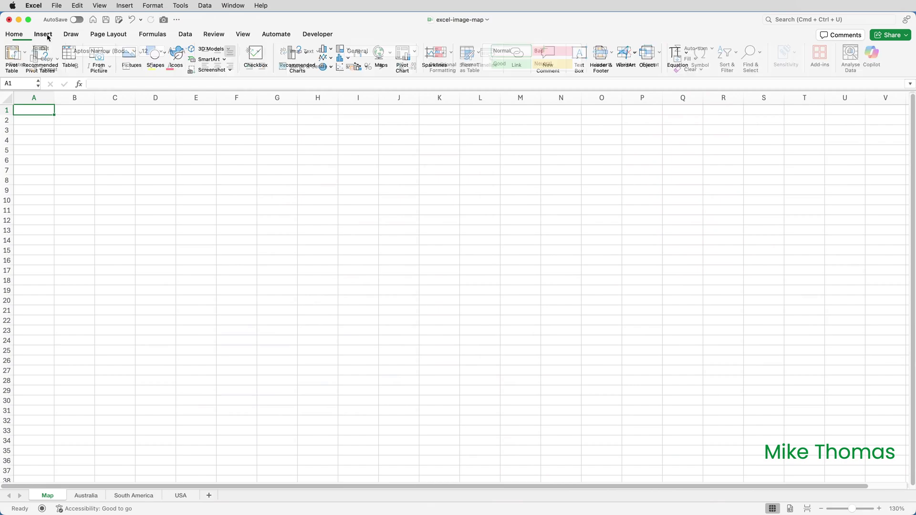
{"action": "left_click", "coordinate": [142, 55]}
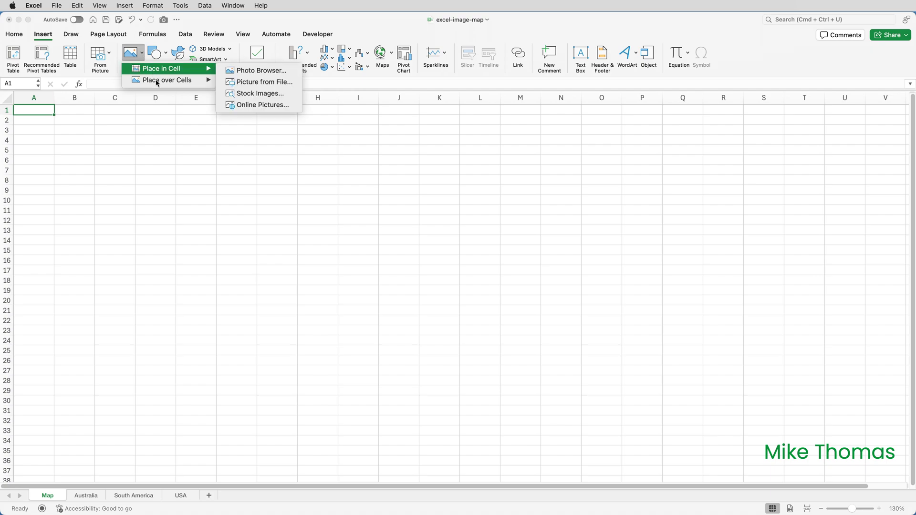
{"action": "mouse_move", "coordinate": [158, 82]}
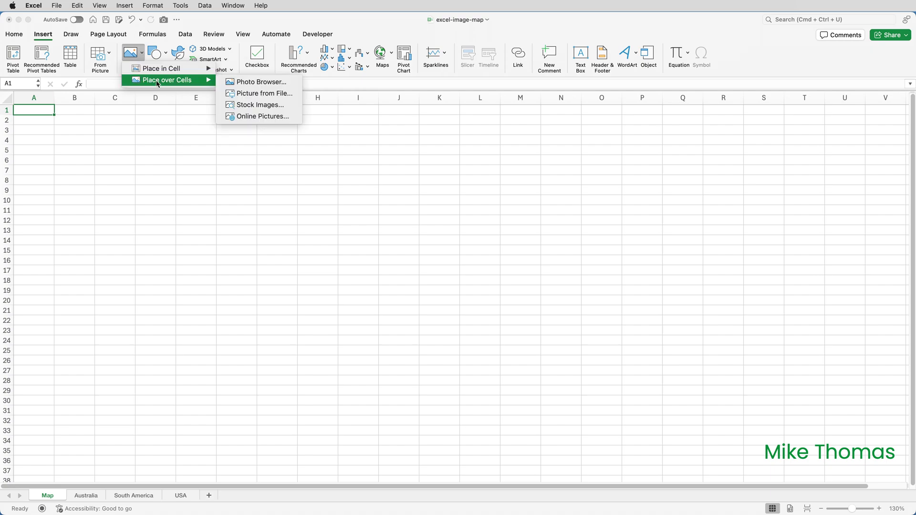
{"action": "left_click", "coordinate": [285, 97]}
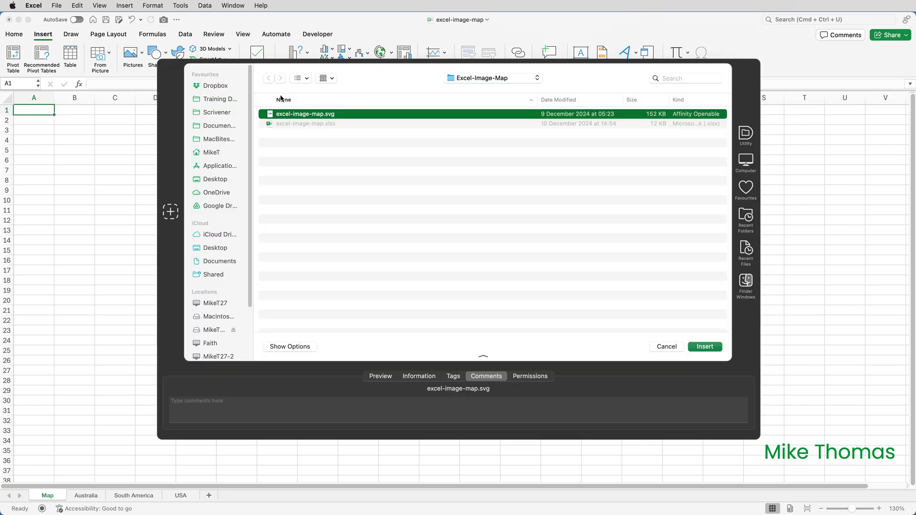
{"action": "left_click", "coordinate": [217, 247]}
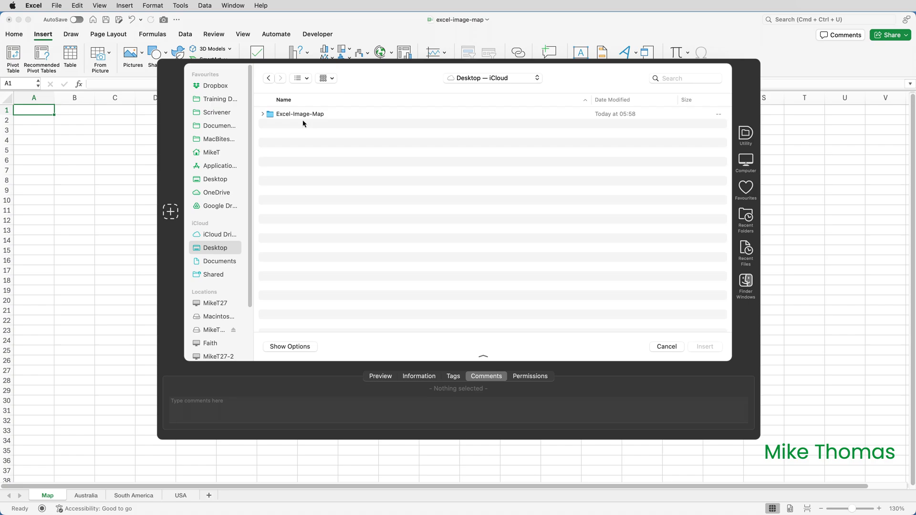
{"action": "double_click", "coordinate": [302, 116]}
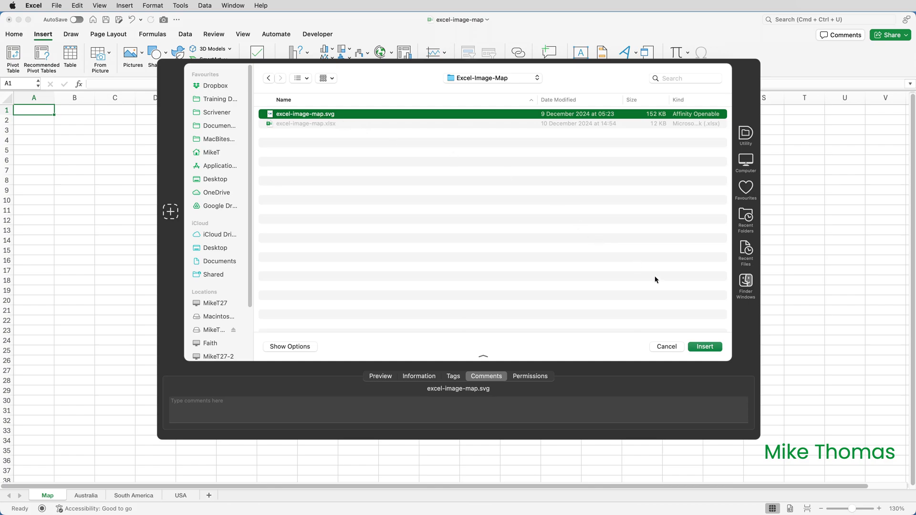
{"action": "left_click", "coordinate": [705, 348]}
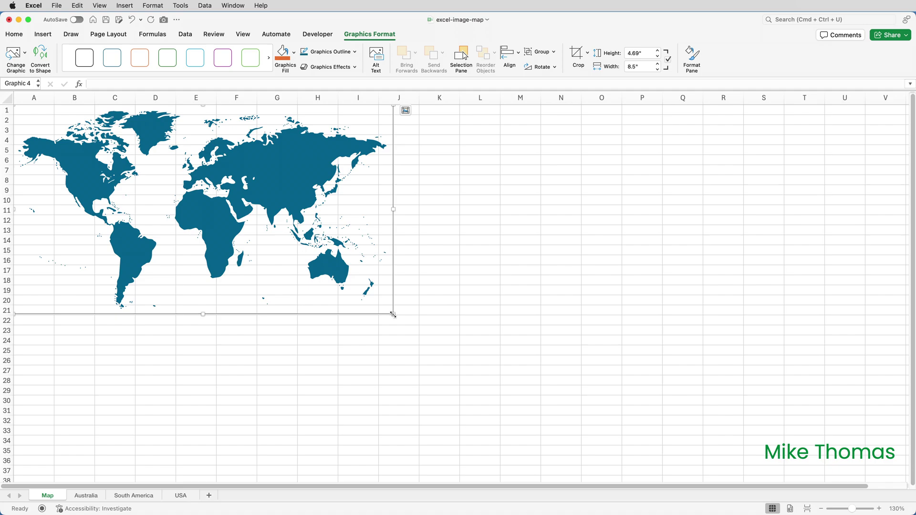
- Enlarge the map to about 15.76 by 8.69 inches, spanning columns A to Q, and hide gridlines
{"action": "left_click_drag", "start_coordinate": [393, 314], "coordinate": [718, 423]}
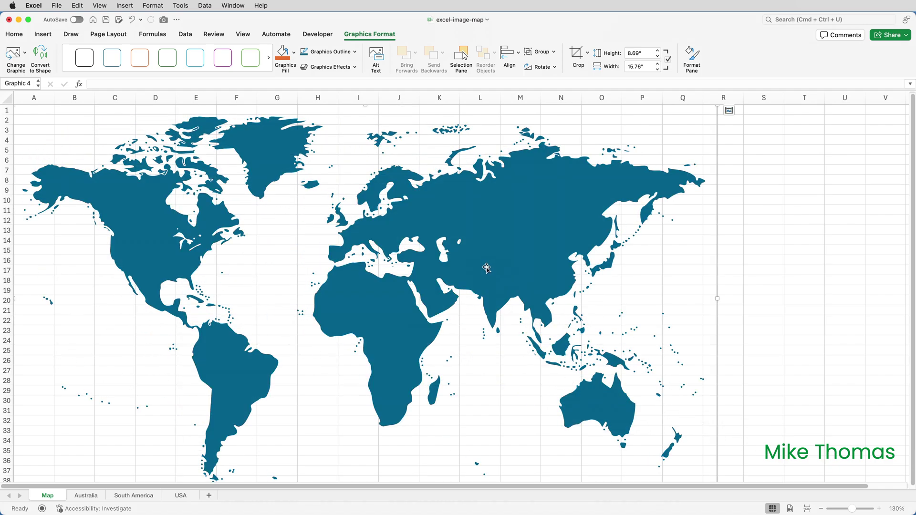
{"action": "left_click", "coordinate": [243, 37]}
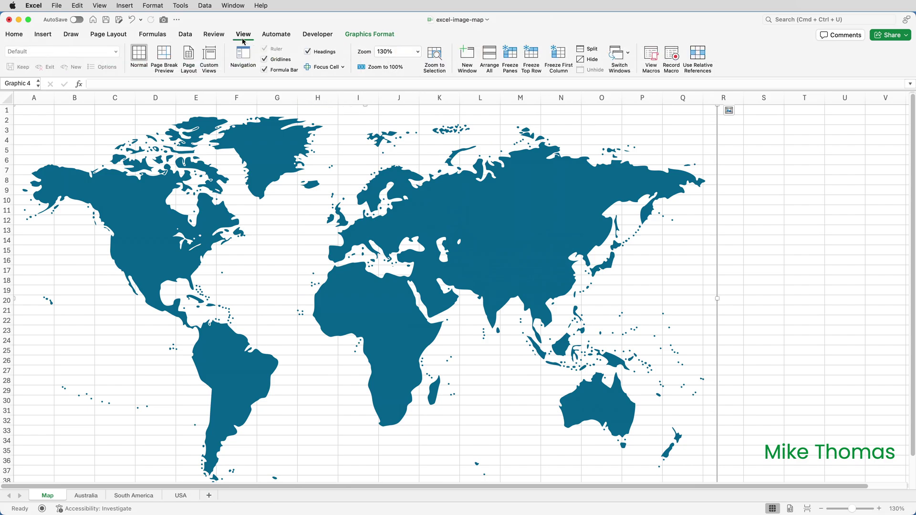
{"action": "left_click", "coordinate": [264, 59]}
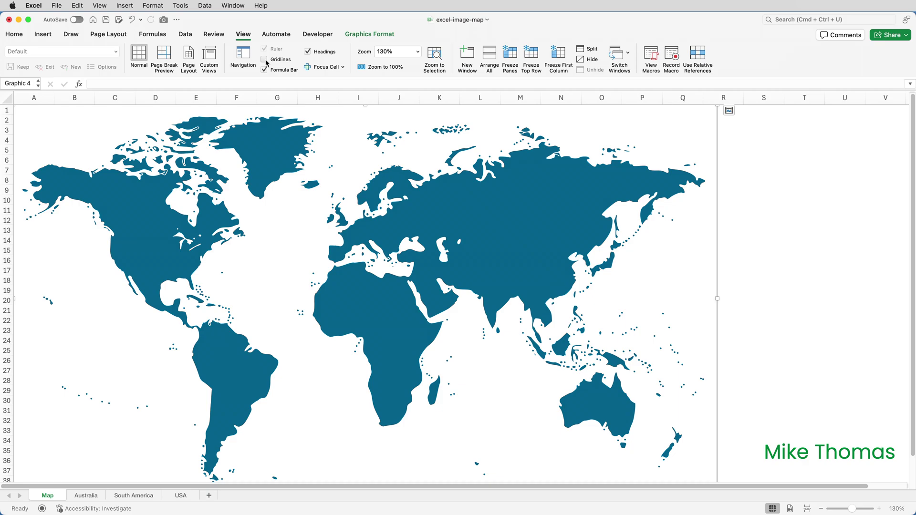
- Name cell A1 on the Australia sheet 'Australia' via the Name Box, then go back to Map
{"action": "left_click", "coordinate": [91, 497]}
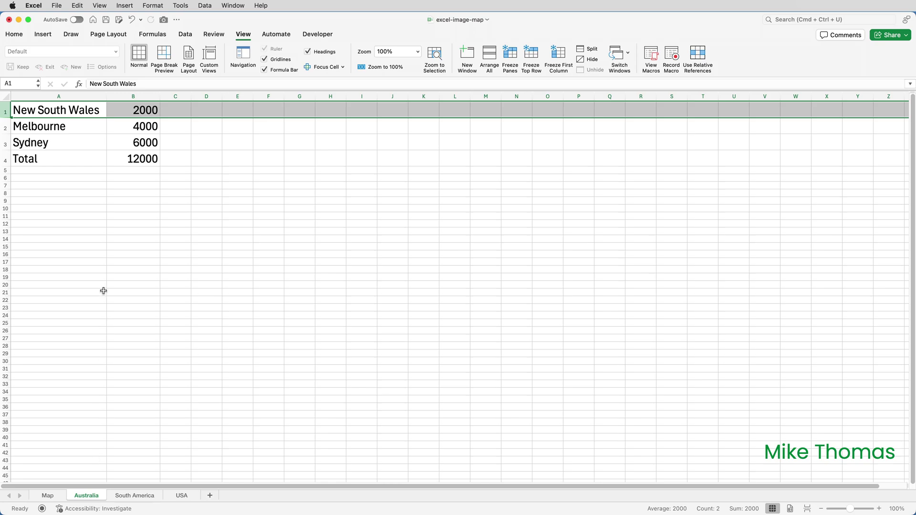
{"action": "left_click", "coordinate": [77, 110]}
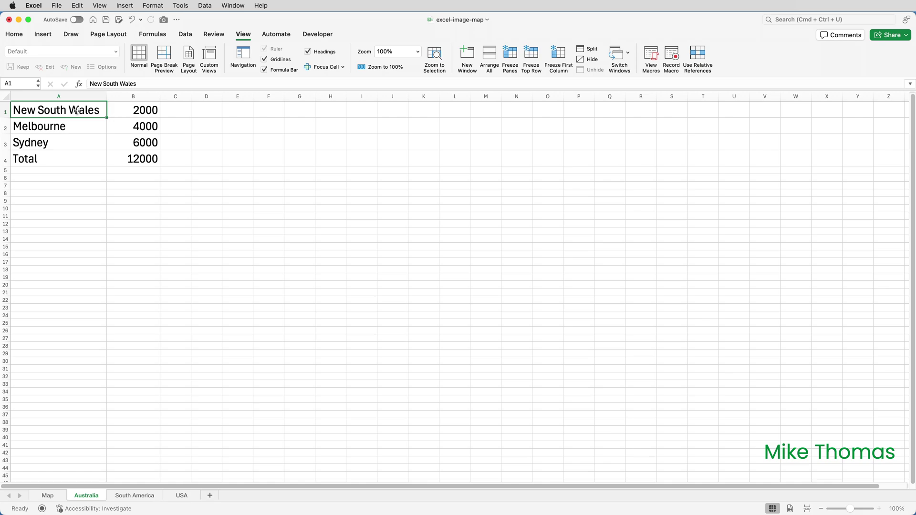
{"action": "left_click", "coordinate": [20, 84]}
{"action": "key", "text": "BackSpace"}
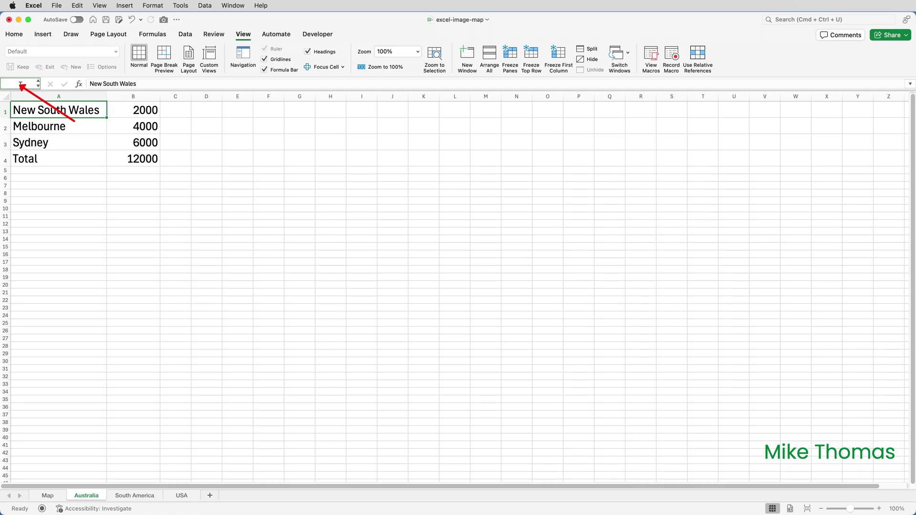
{"action": "type", "text": "Australia"}
{"action": "key", "text": "Return"}
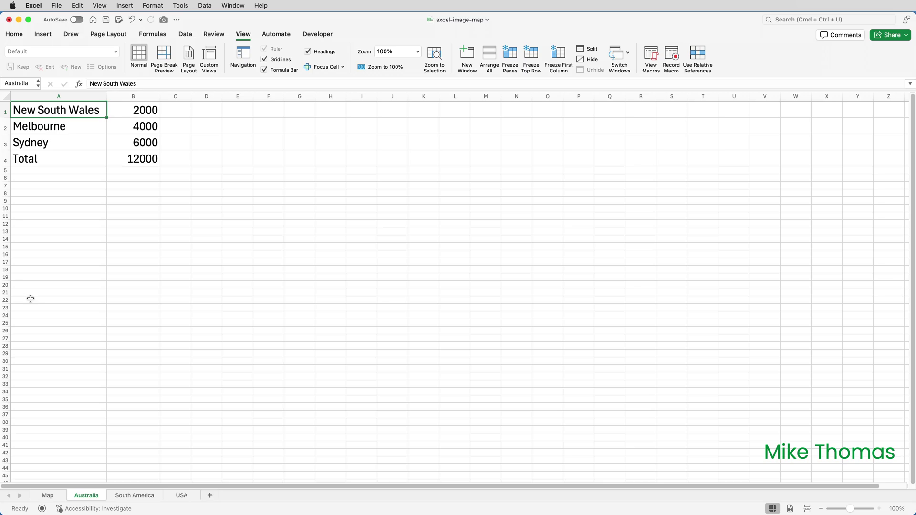
{"action": "left_click", "coordinate": [56, 499]}
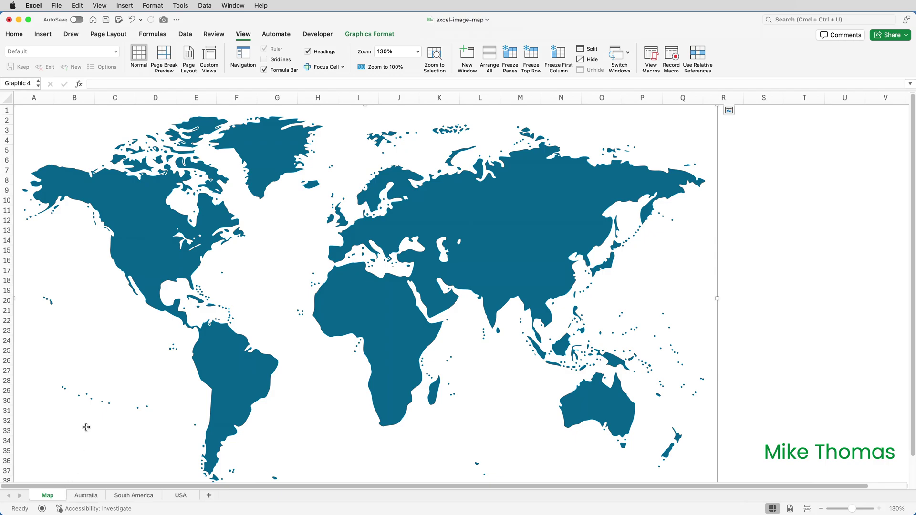
- Draw a Rectangle shape over Australia and stretch its top edge to cover the northern coast
{"action": "left_click", "coordinate": [42, 33]}
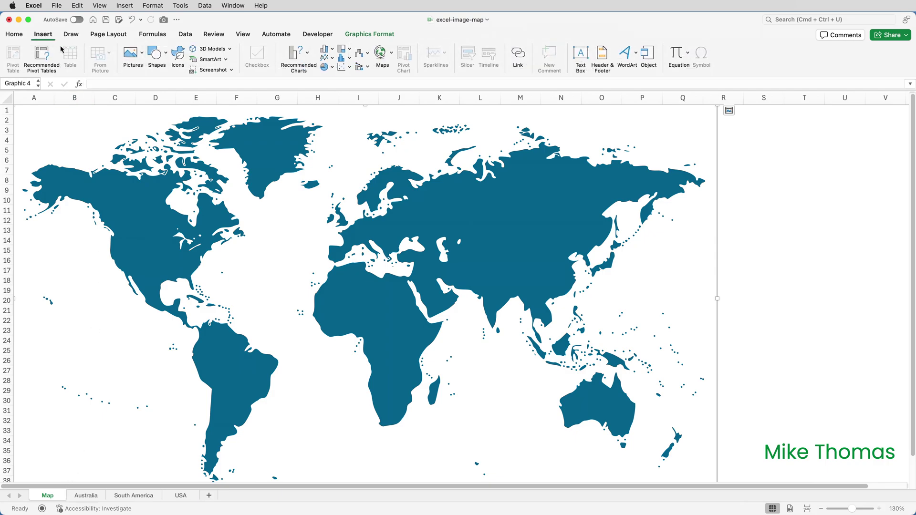
{"action": "left_click", "coordinate": [155, 56]}
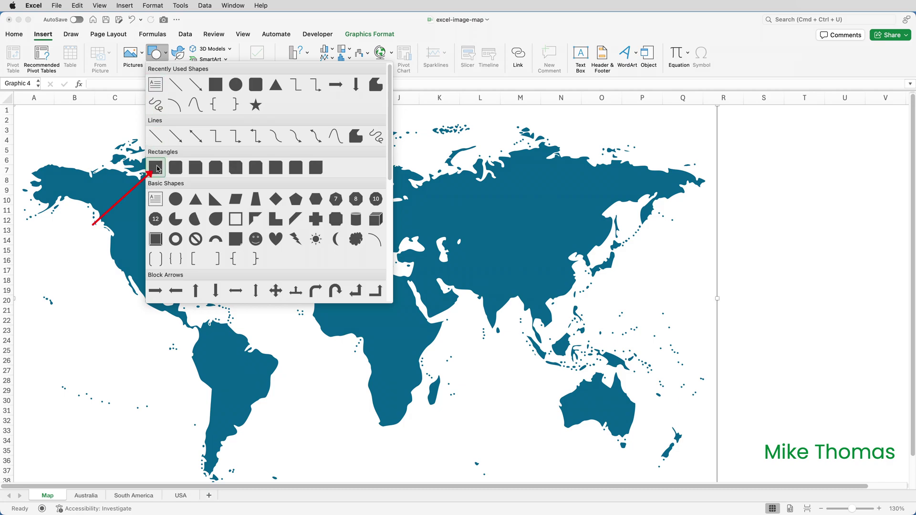
{"action": "left_click", "coordinate": [158, 168]}
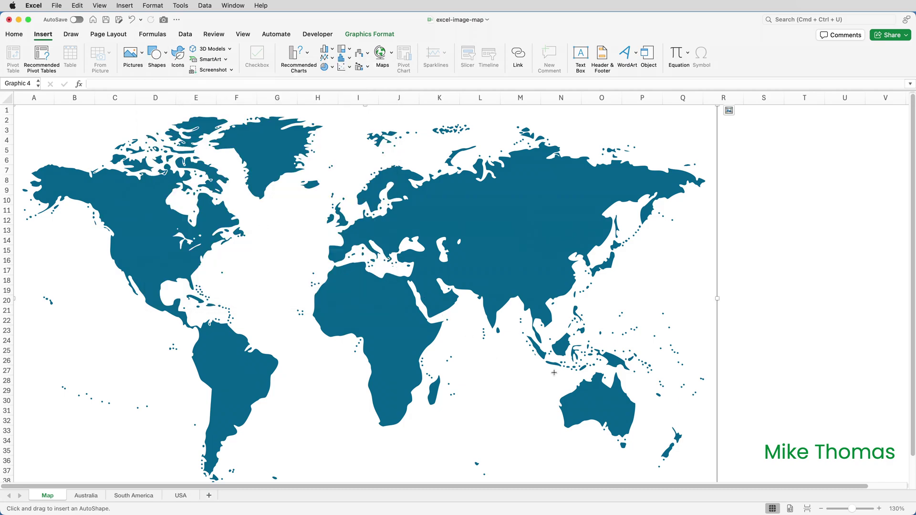
{"action": "left_click_drag", "start_coordinate": [551, 374], "coordinate": [642, 436]}
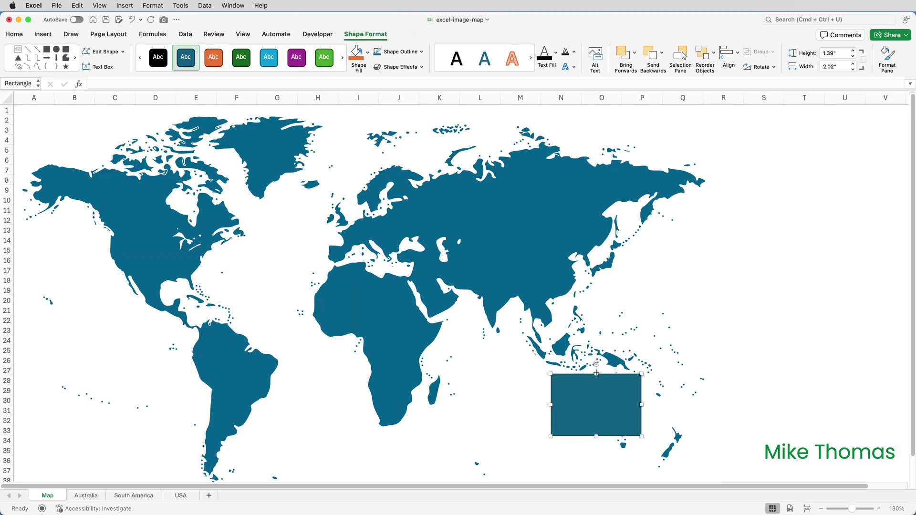
{"action": "left_click_drag", "start_coordinate": [596, 372], "coordinate": [596, 371]}
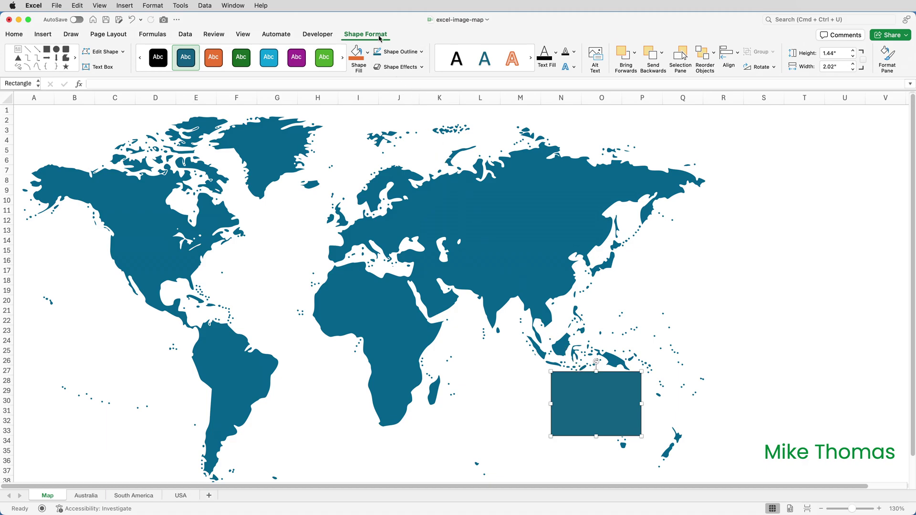
- Set the Australia rectangle's Shape Fill to No Fill
{"action": "left_click", "coordinate": [368, 52]}
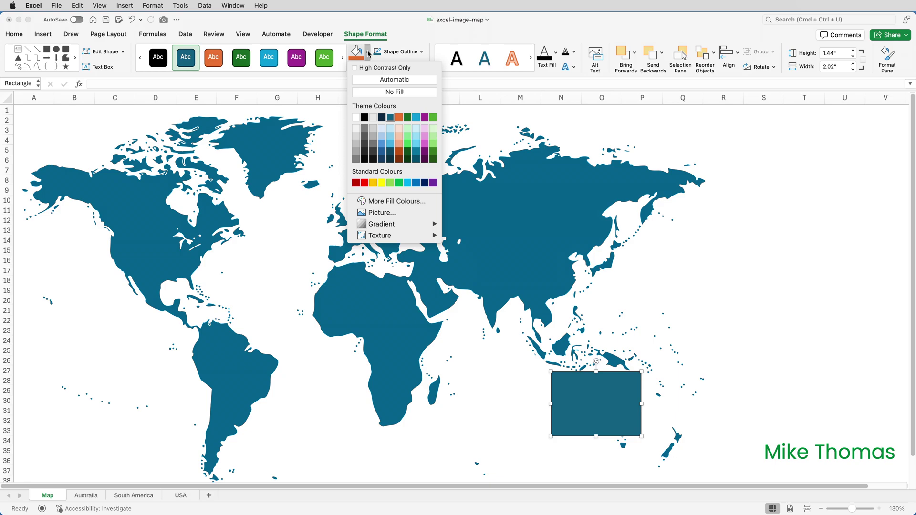
{"action": "left_click", "coordinate": [388, 92]}
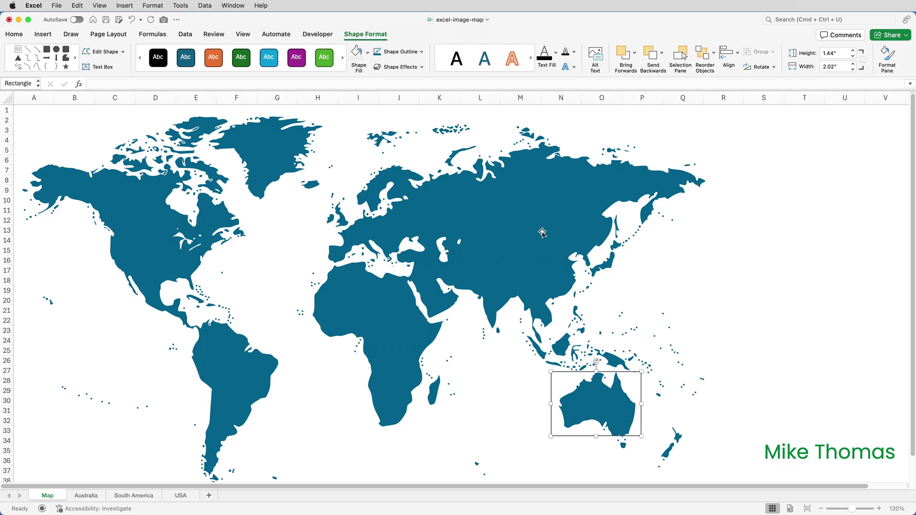
{"action": "left_click", "coordinate": [46, 35]}
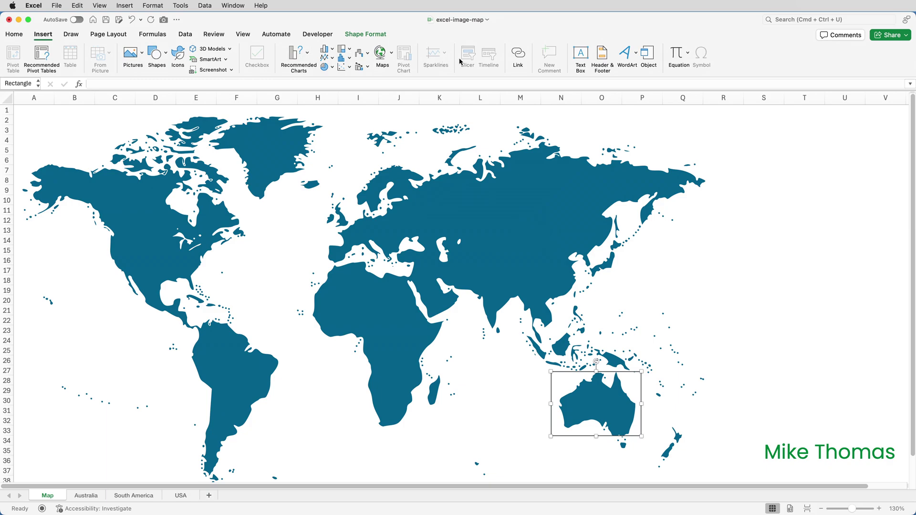
- Link the rectangle to the defined name Australia under This Document
{"action": "left_click", "coordinate": [519, 55]}
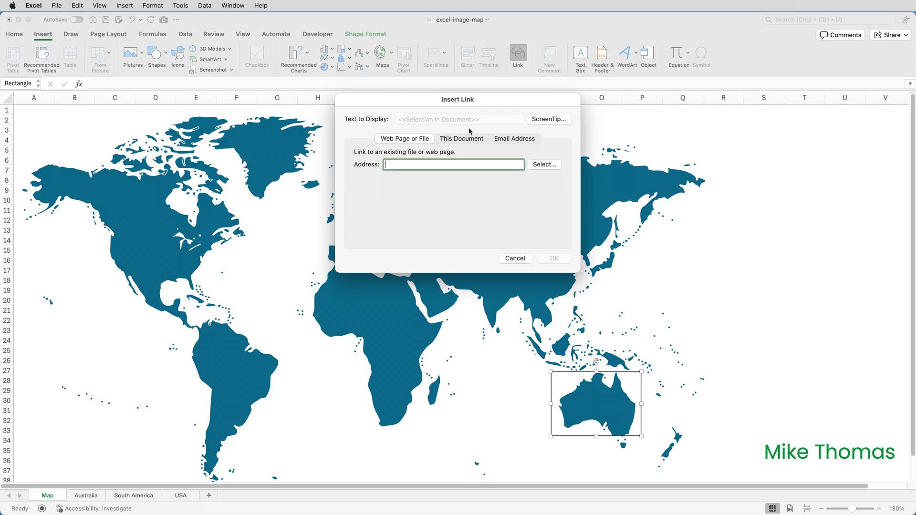
{"action": "left_click", "coordinate": [468, 140]}
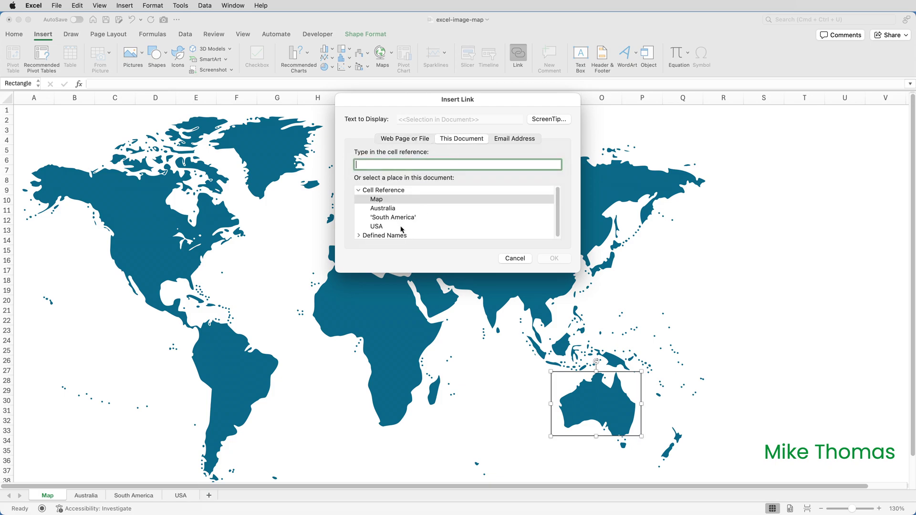
{"action": "scroll", "coordinate": [510, 222], "scroll_direction": "down", "scroll_amount": 1}
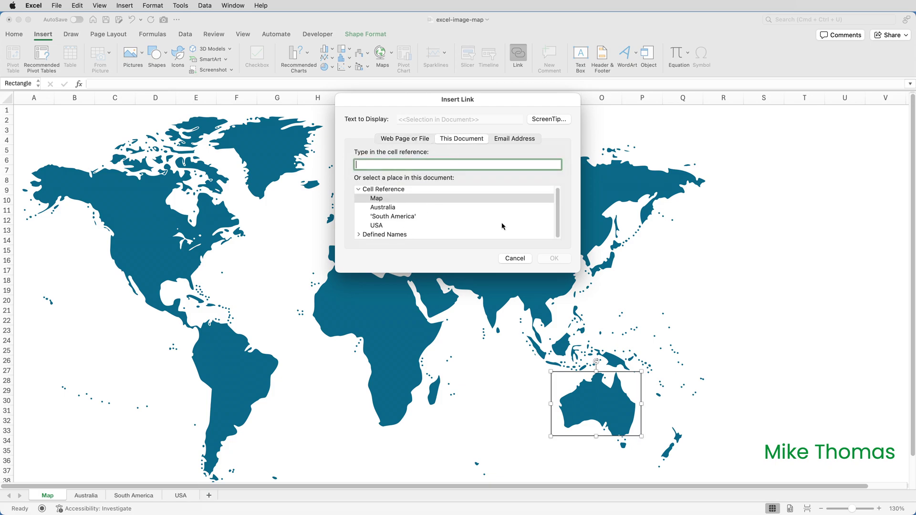
{"action": "left_click", "coordinate": [358, 235]}
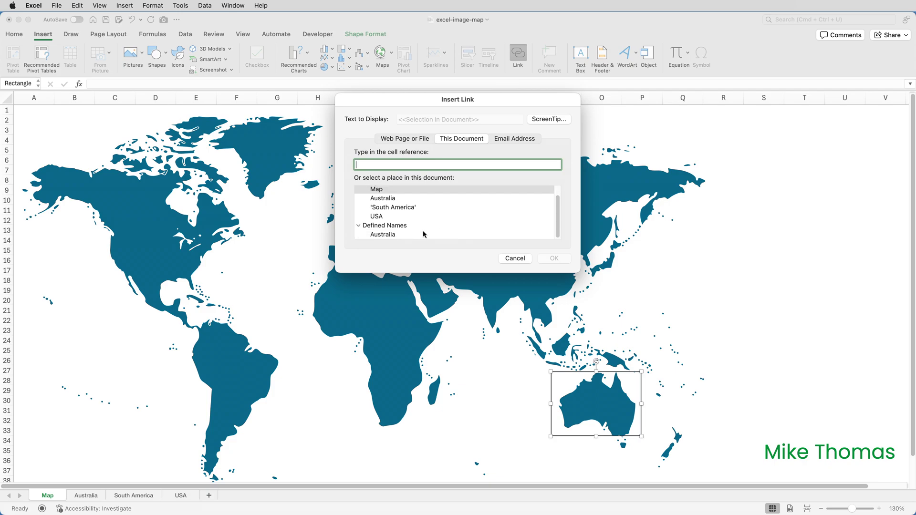
{"action": "left_click", "coordinate": [391, 235]}
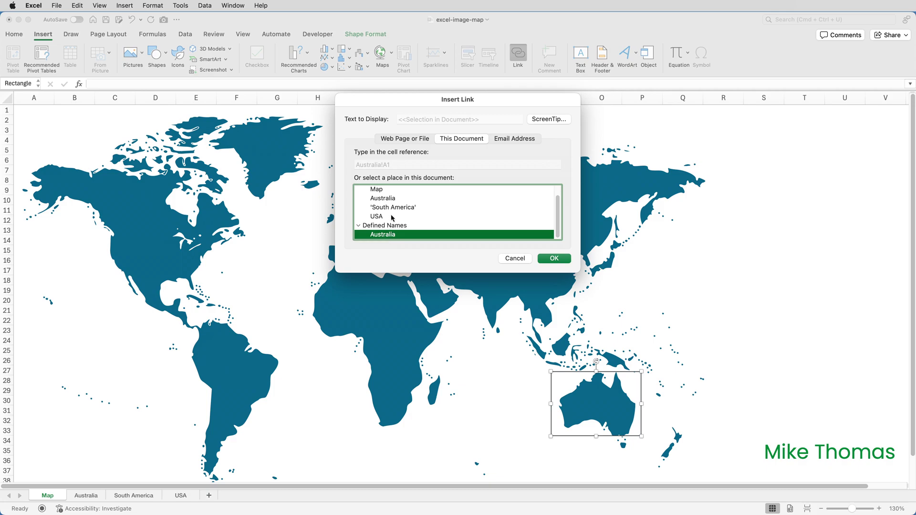
{"action": "left_click", "coordinate": [554, 259]}
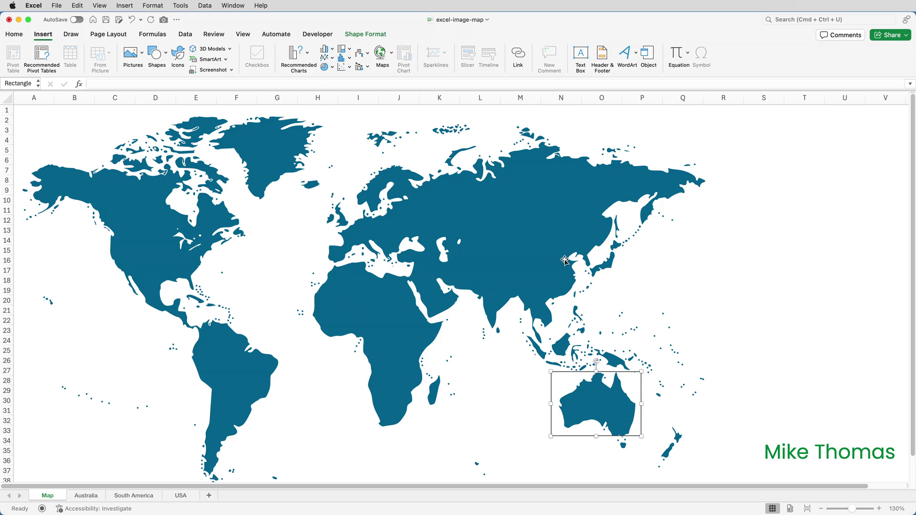
- Set the rectangle's Line to No line in the Format Shape pane
{"action": "right_click", "coordinate": [642, 385]}
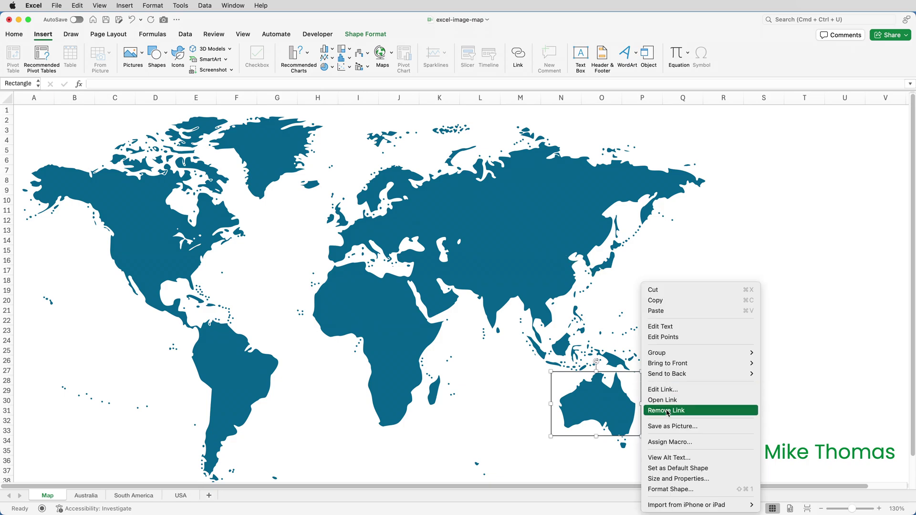
{"action": "left_click", "coordinate": [679, 490]}
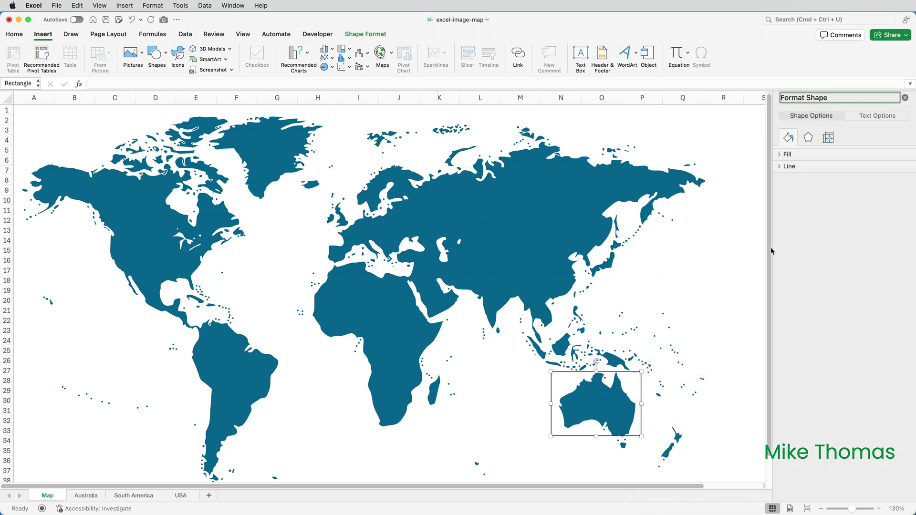
{"action": "left_click", "coordinate": [781, 167]}
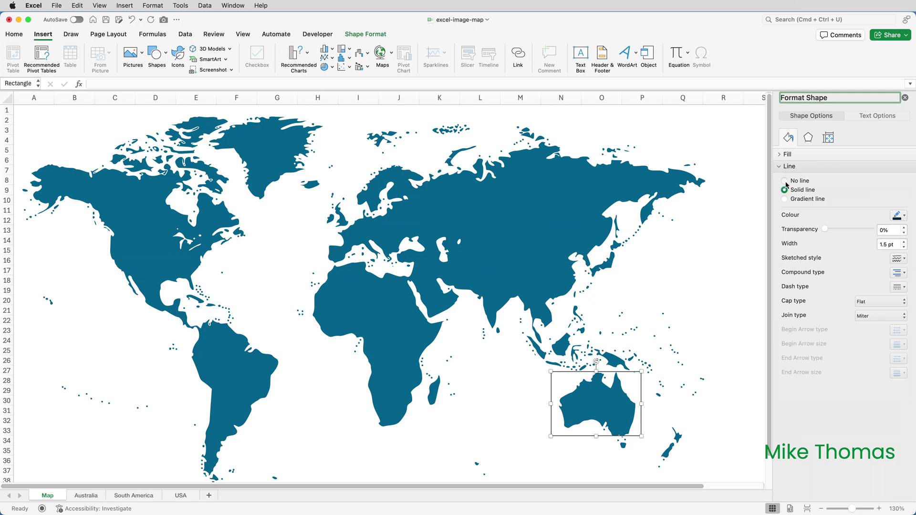
{"action": "left_click", "coordinate": [785, 182]}
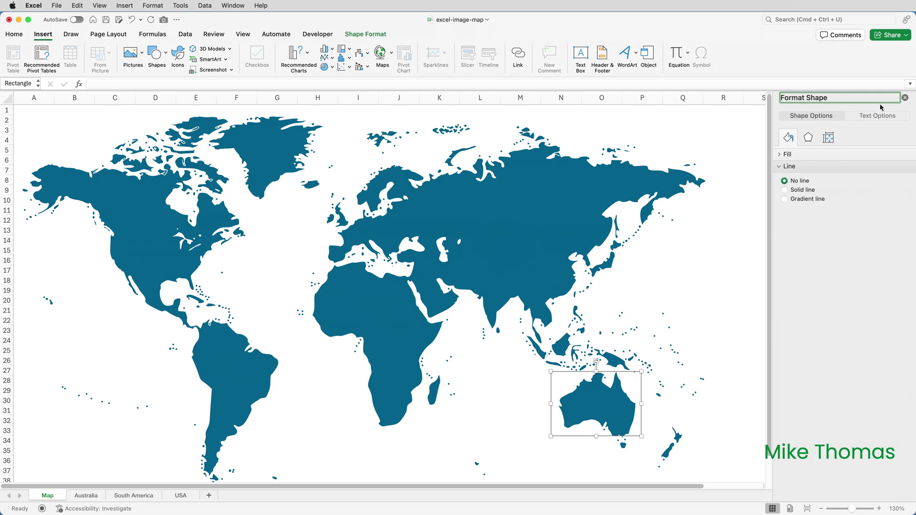
{"action": "left_click", "coordinate": [905, 97]}
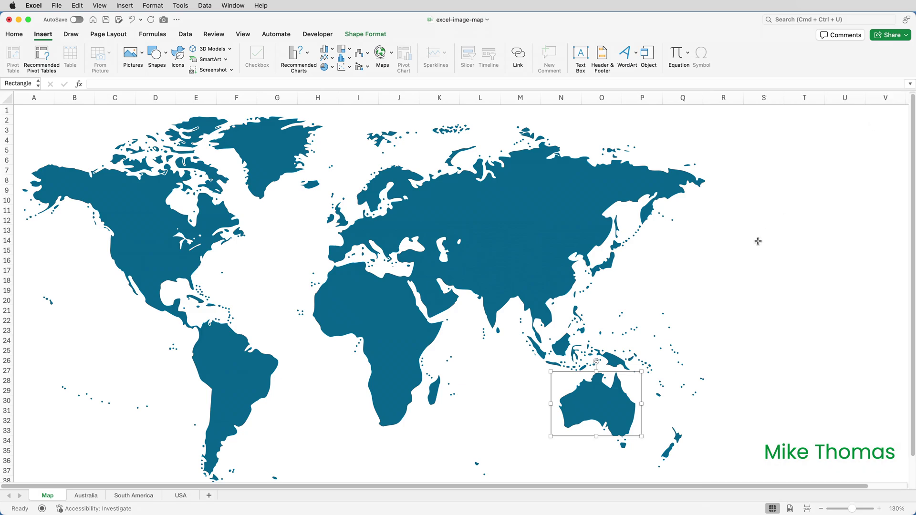
{"action": "left_click", "coordinate": [737, 273]}
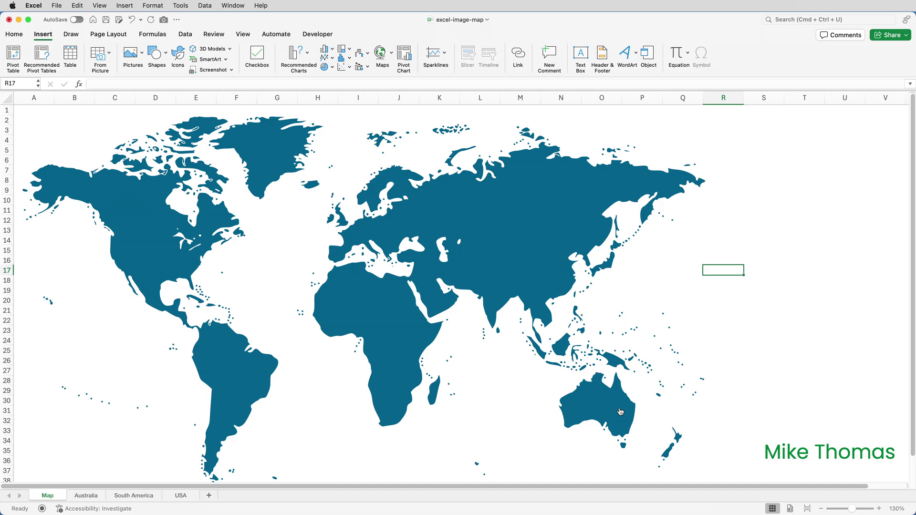
{"action": "left_click", "coordinate": [620, 411]}
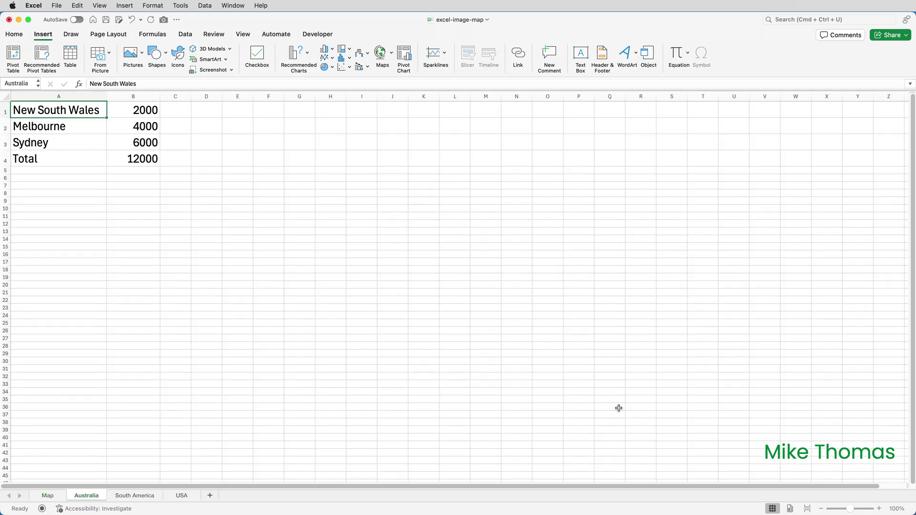
{"action": "left_click", "coordinate": [47, 496]}
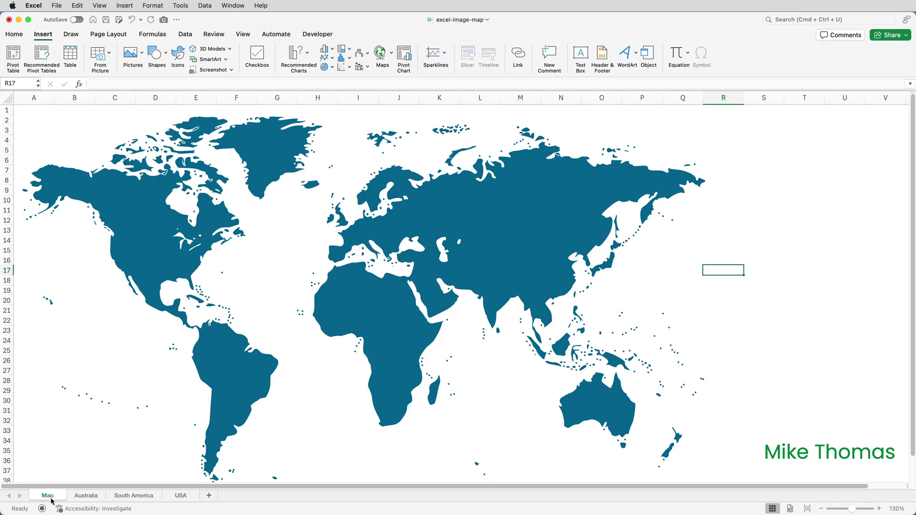
- Name cell A1 on the USA sheet 'Alaska' in the Name Box and return to Map
{"action": "left_click", "coordinate": [175, 499]}
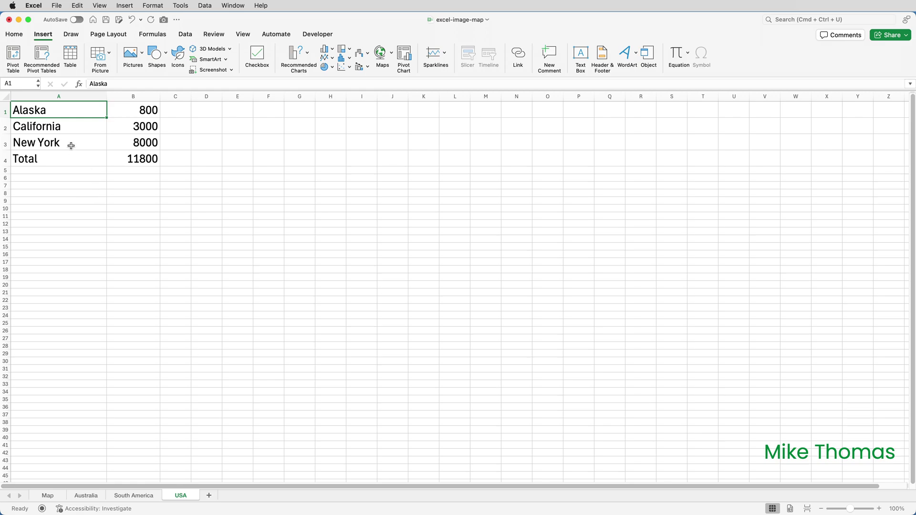
{"action": "left_click", "coordinate": [27, 85]}
{"action": "type", "text": "Alaska"}
{"action": "key", "text": "Return"}
{"action": "left_click", "coordinate": [53, 496]}
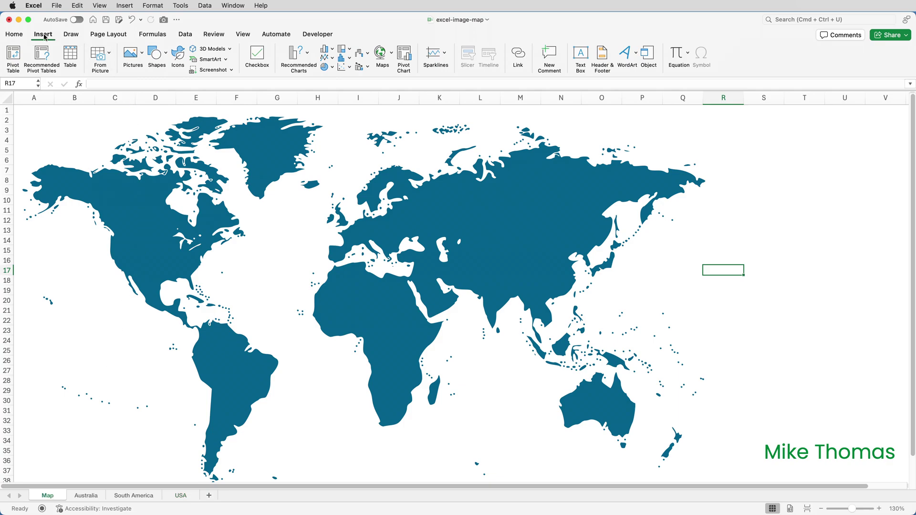
- Trace the outline of Alaska with a Scribble freeform shape
{"action": "left_click", "coordinate": [157, 54]}
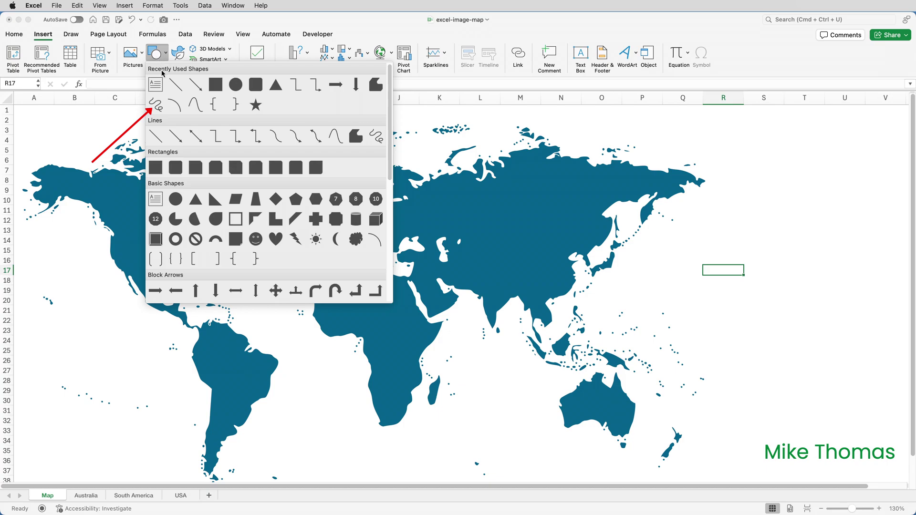
{"action": "left_click", "coordinate": [159, 111]}
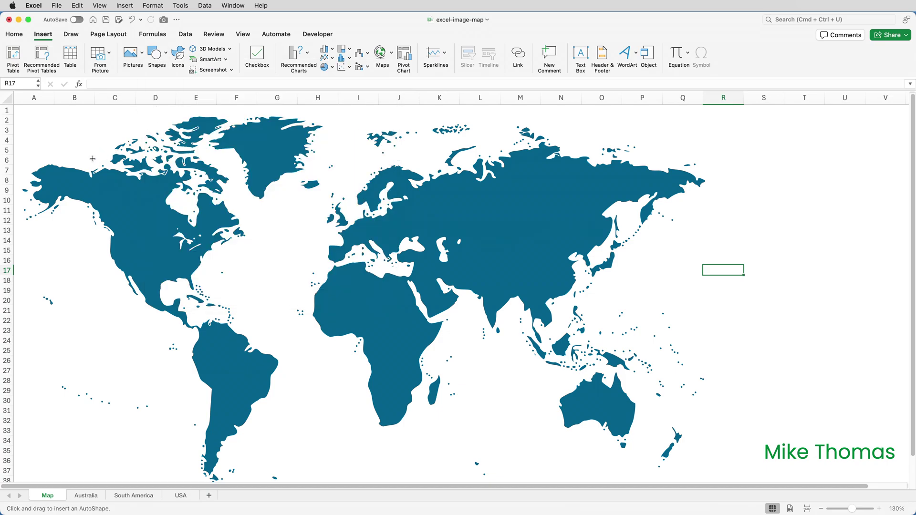
{"action": "mouse_move", "coordinate": [38, 170]}
{"action": "left_mouse_down"}
{"action": "mouse_move", "coordinate": [31, 175]}
{"action": "mouse_move", "coordinate": [50, 164]}
{"action": "mouse_move", "coordinate": [90, 170]}
{"action": "mouse_move", "coordinate": [90, 203]}
{"action": "mouse_move", "coordinate": [76, 195]}
{"action": "mouse_move", "coordinate": [42, 208]}
{"action": "mouse_move", "coordinate": [35, 171]}
{"action": "left_mouse_up"}
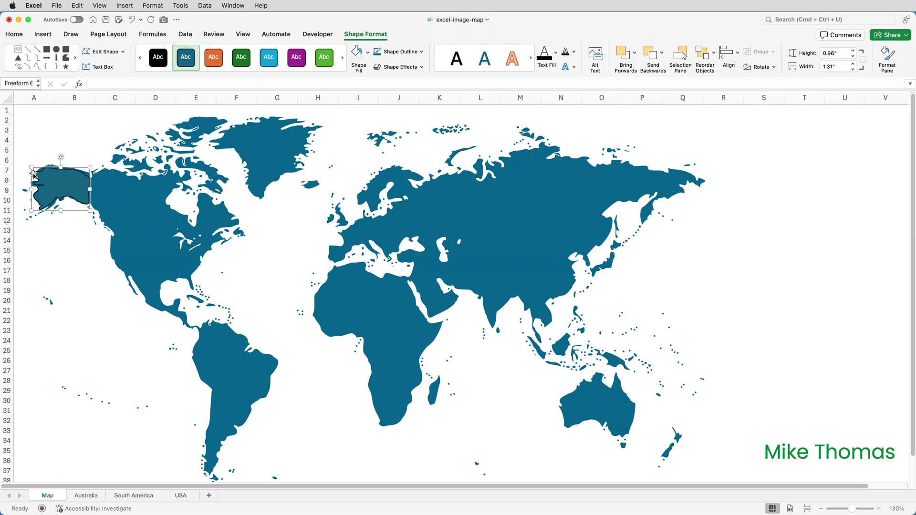
- Hyperlink the Alaska freeform to the defined name Alaska (USA!A1) in this workbook
{"action": "left_click", "coordinate": [43, 34]}
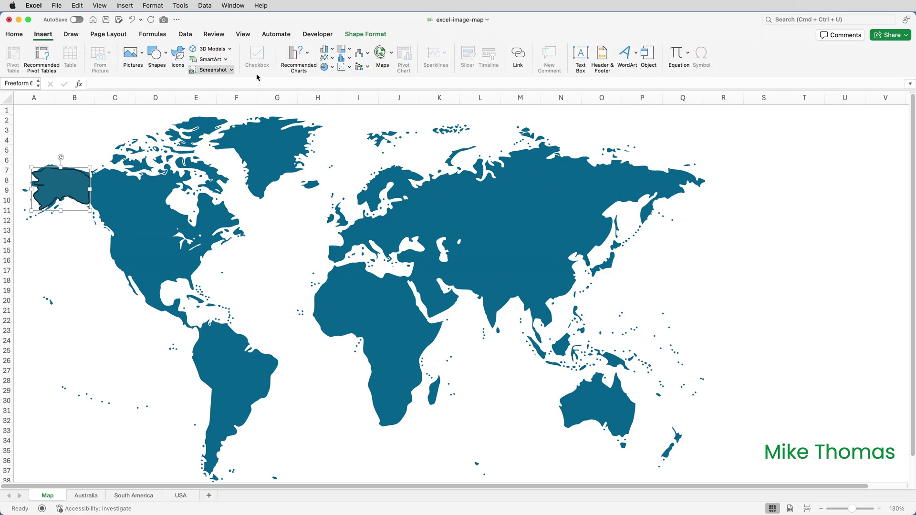
{"action": "left_click", "coordinate": [518, 56]}
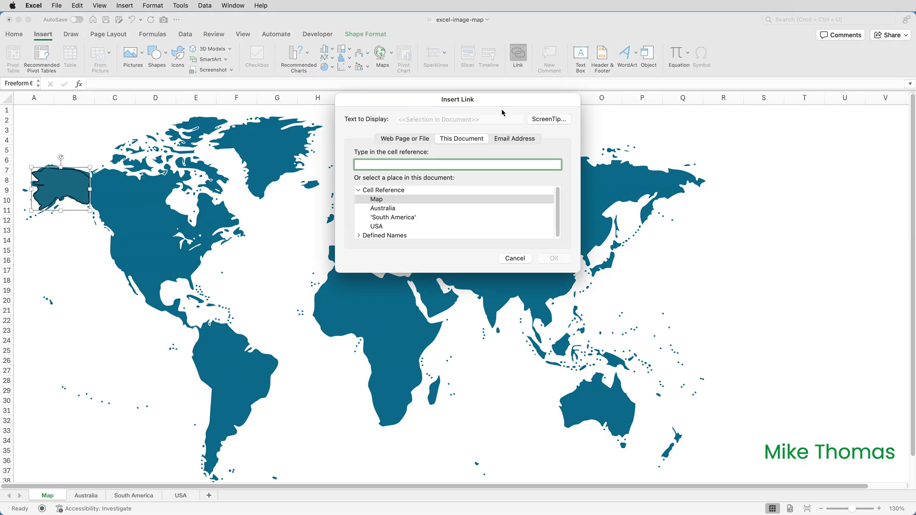
{"action": "left_click", "coordinate": [408, 236]}
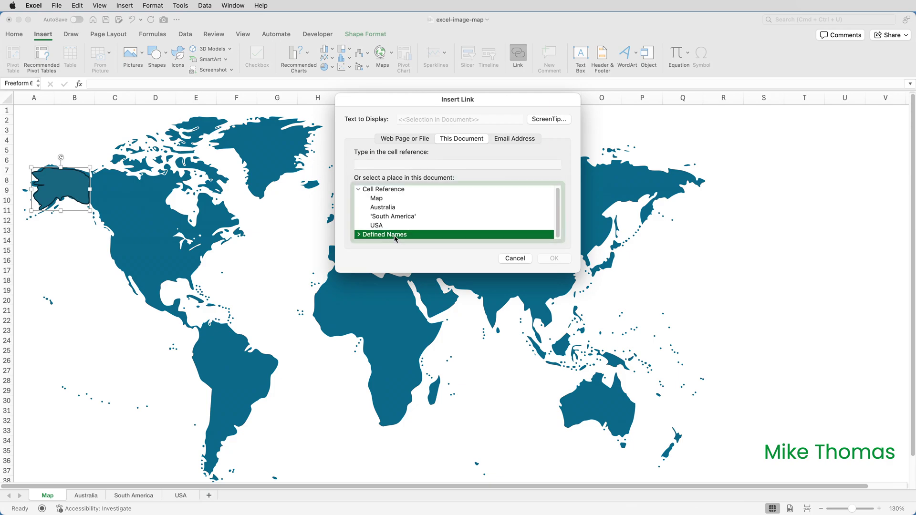
{"action": "left_click", "coordinate": [359, 235]}
{"action": "scroll", "coordinate": [435, 225], "scroll_direction": "down", "scroll_amount": 2}
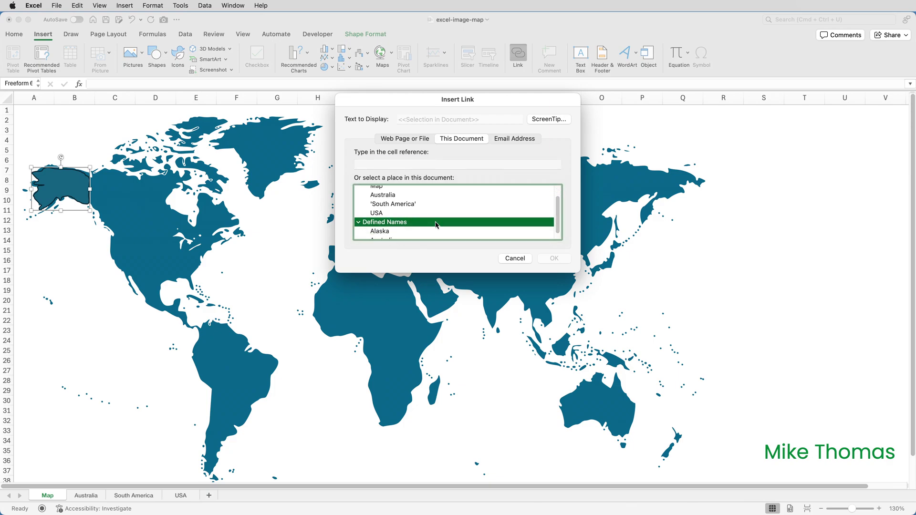
{"action": "left_click", "coordinate": [395, 226]}
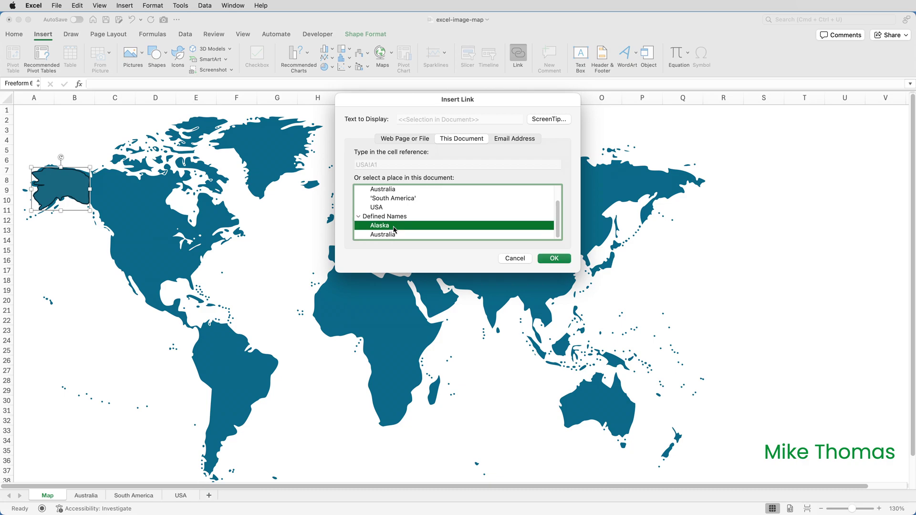
{"action": "left_click", "coordinate": [554, 260]}
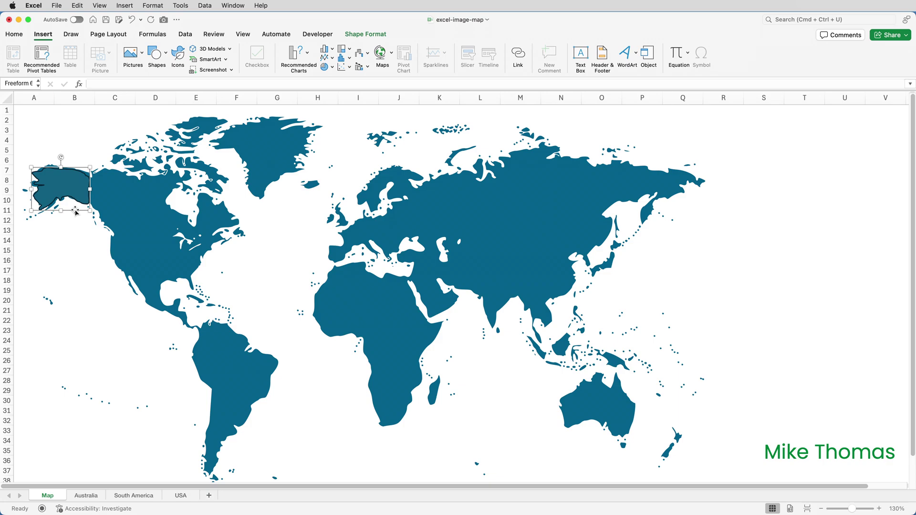
- Set the Alaska freeform's outline to No line in Format Shape
{"action": "right_click", "coordinate": [76, 213]}
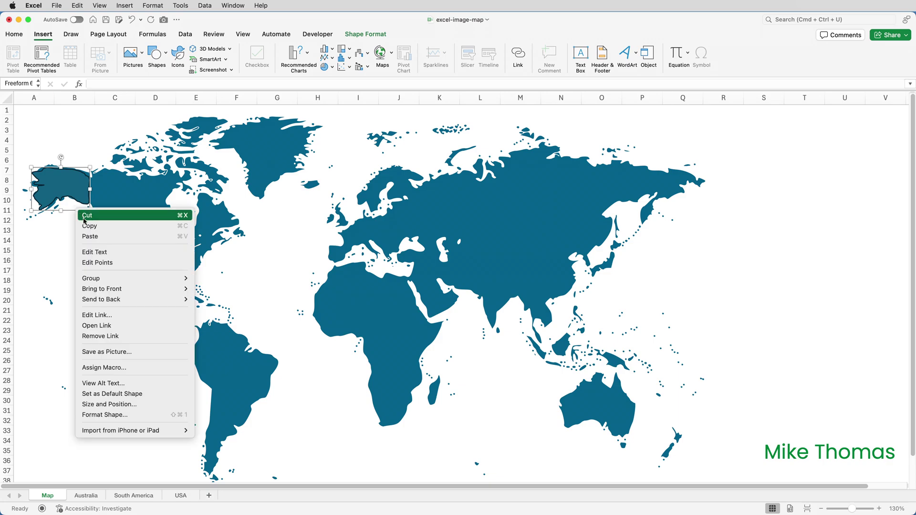
{"action": "left_click", "coordinate": [120, 415]}
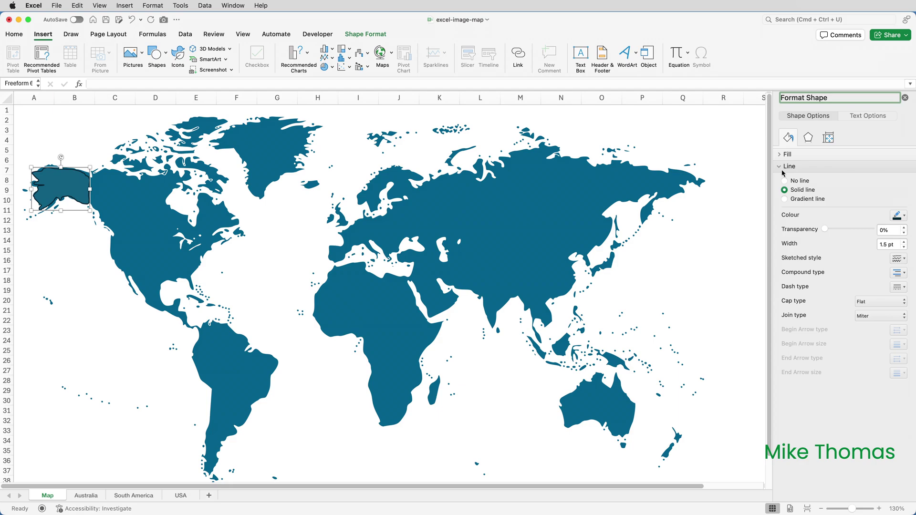
{"action": "left_click", "coordinate": [784, 181]}
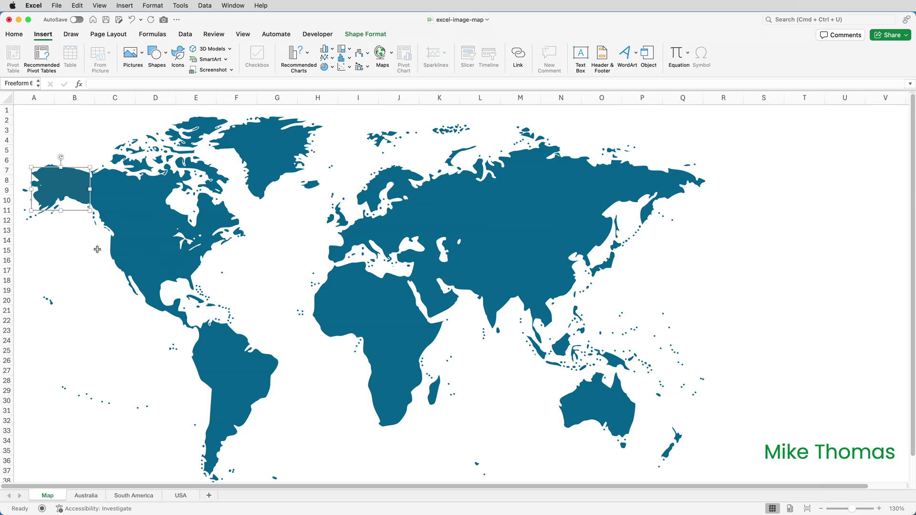
{"action": "left_click", "coordinate": [76, 251]}
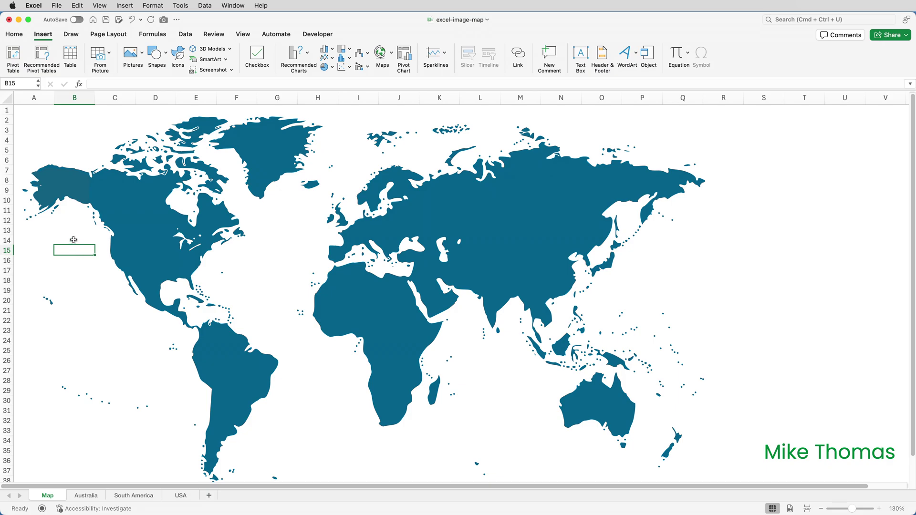
{"action": "left_click", "coordinate": [65, 188]}
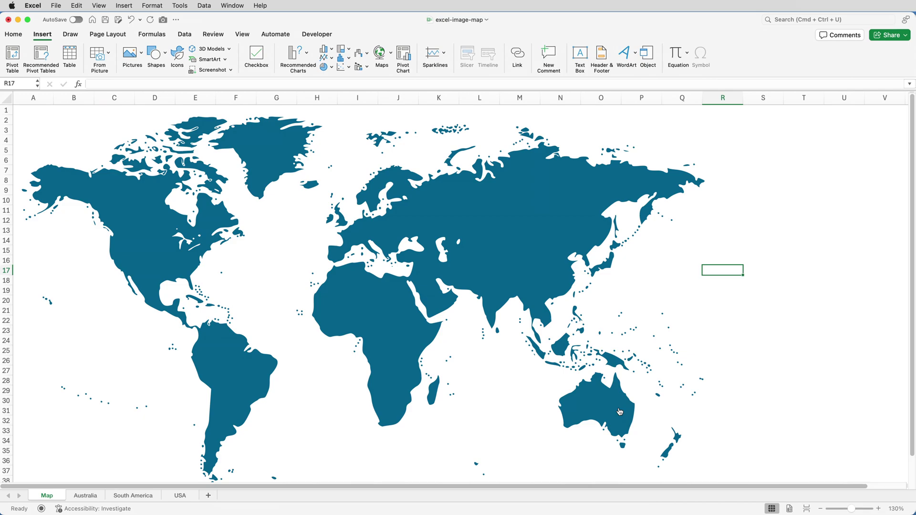
{"action": "mouse_move", "coordinate": [620, 411]}
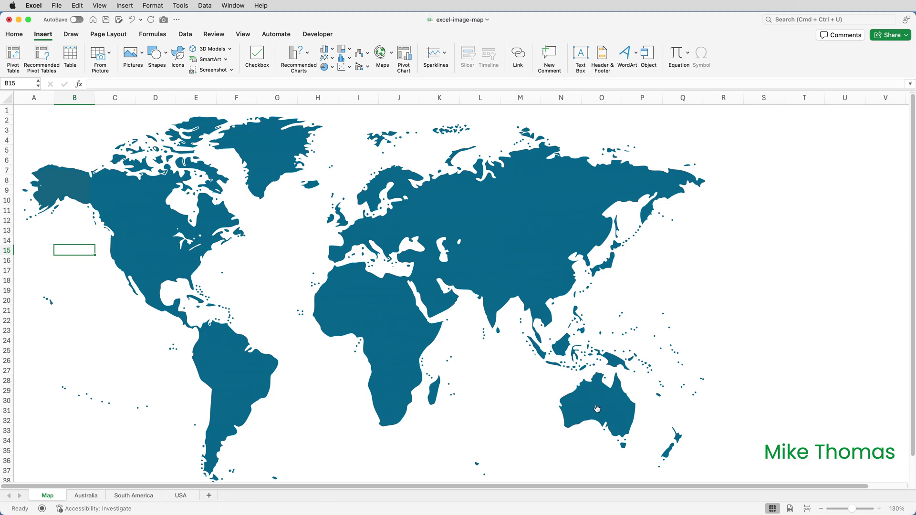
- Add the ScreenTip text 'Australia' to the Australia rectangle's existing hyperlink
{"action": "right_click", "coordinate": [596, 409]}
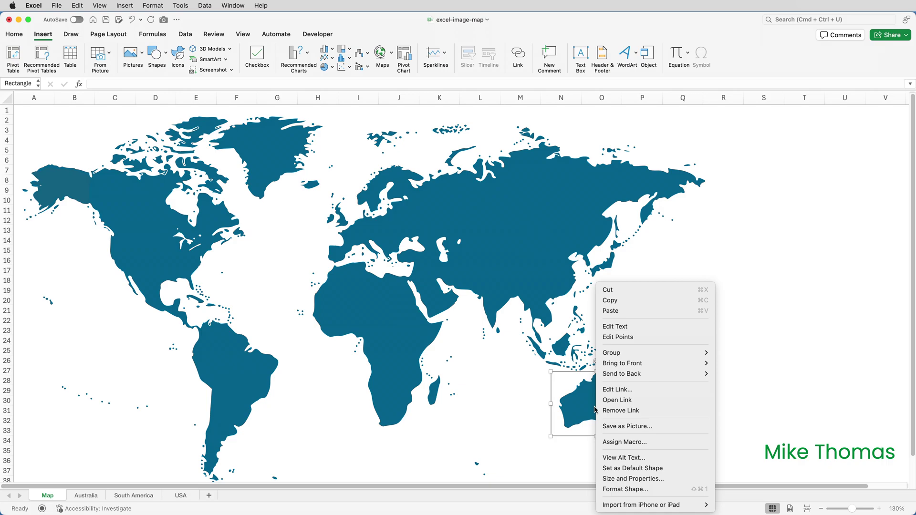
{"action": "left_click", "coordinate": [617, 390]}
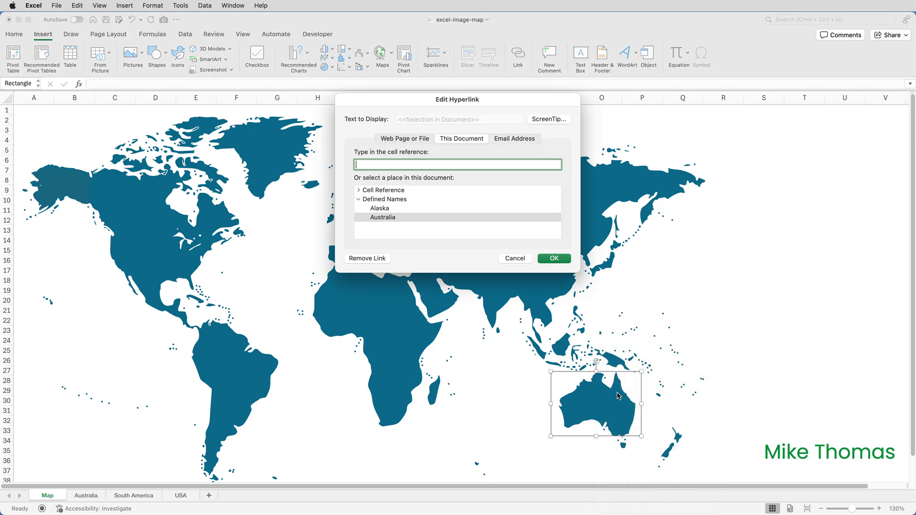
{"action": "left_click", "coordinate": [550, 121]}
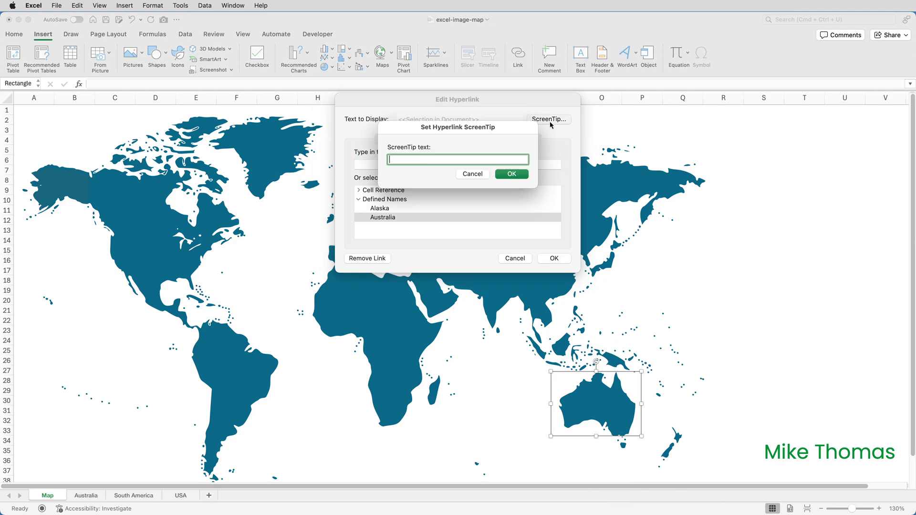
{"action": "type", "text": "Australia"}
{"action": "left_click", "coordinate": [528, 176]}
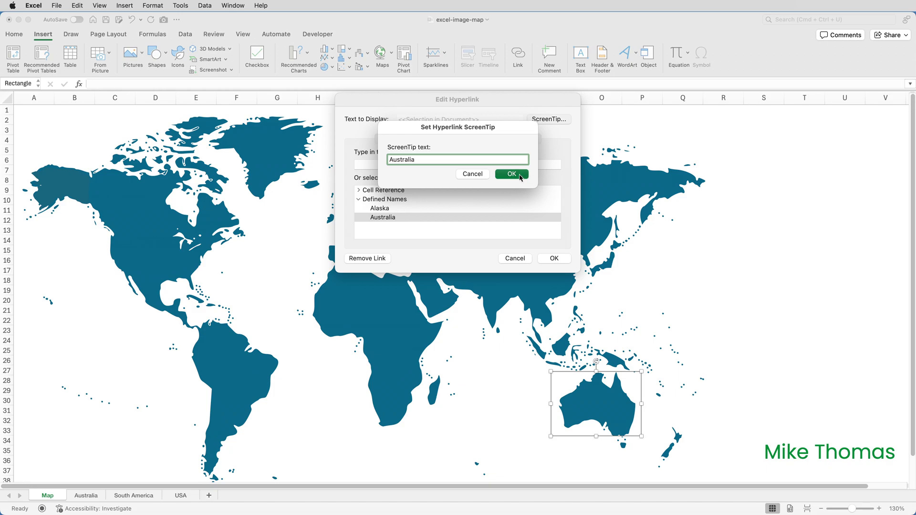
{"action": "left_click", "coordinate": [555, 259]}
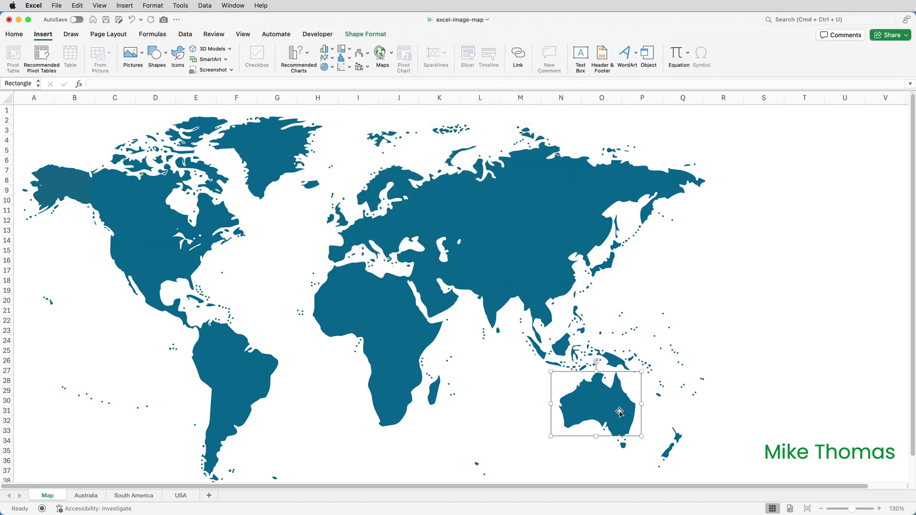
{"action": "left_click", "coordinate": [729, 403]}
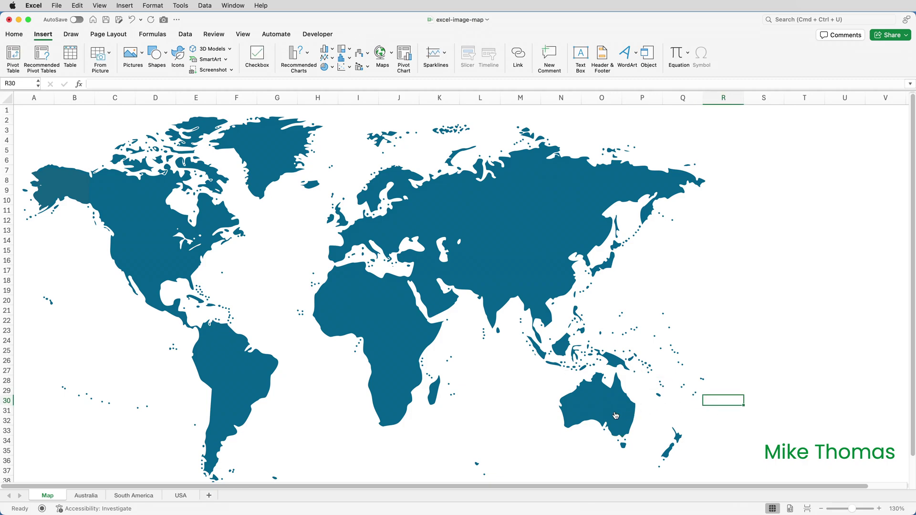
{"action": "mouse_move", "coordinate": [616, 416]}
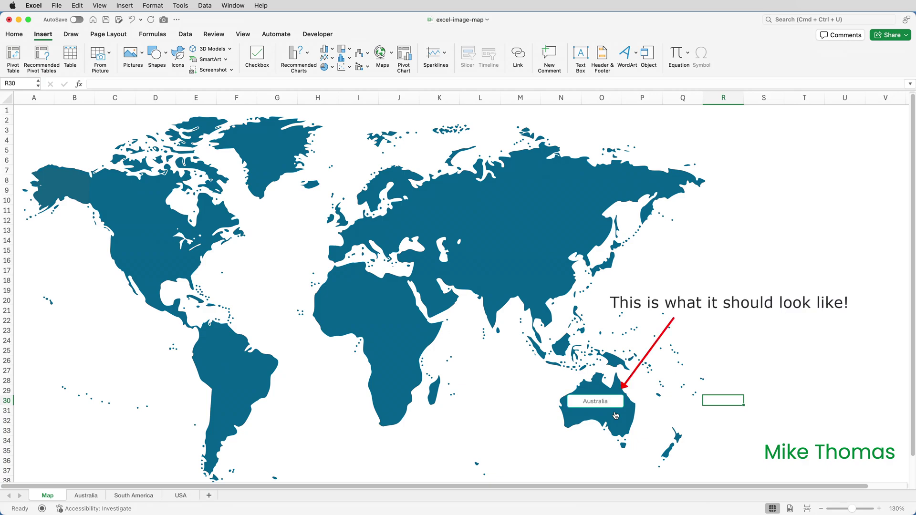